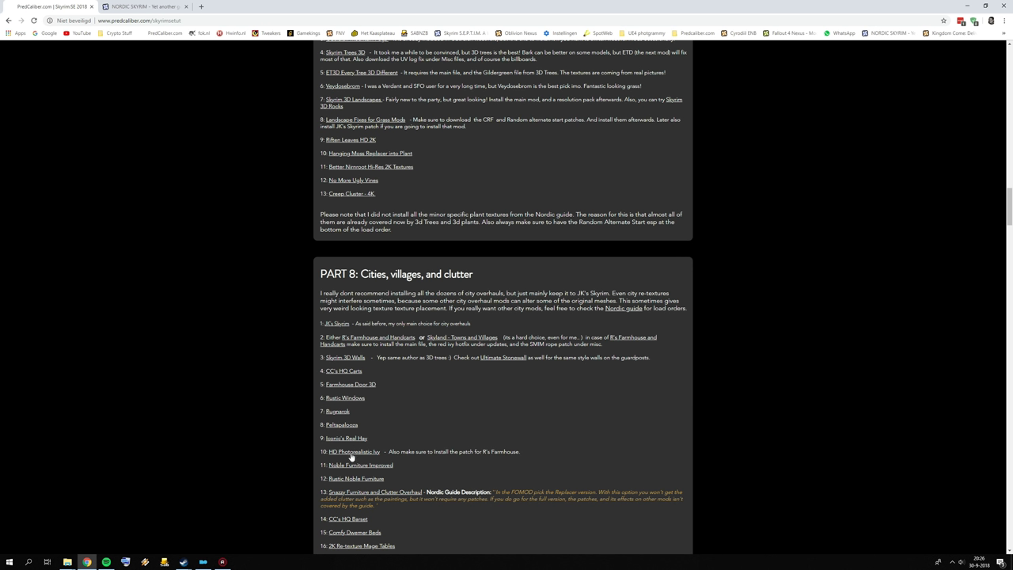
Open the JK's Skyrim mod page from Part 8 of the guide in a new tab and look over its description
scroll(351, 451, down, 1)
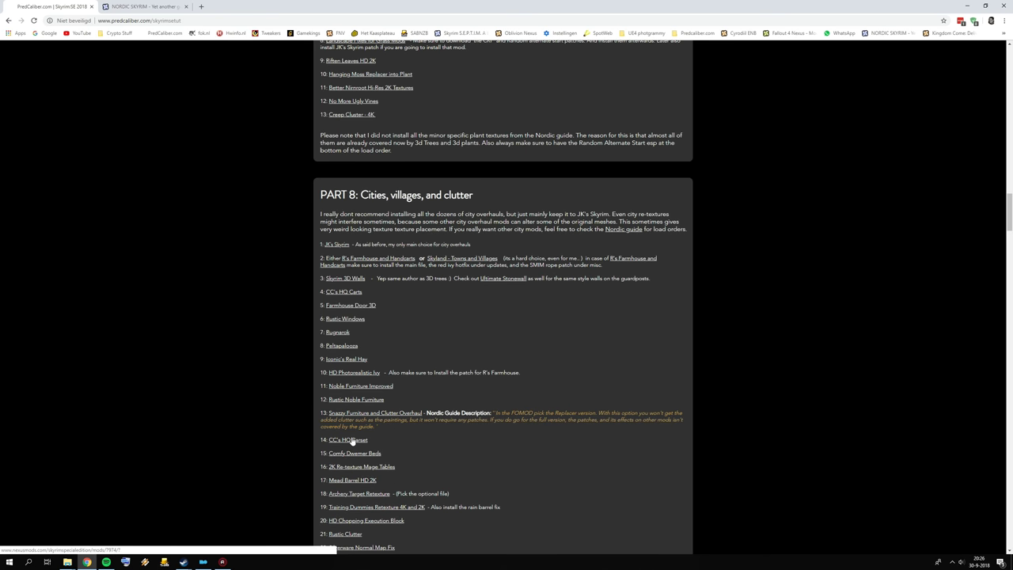
scroll(396, 452, up, 1)
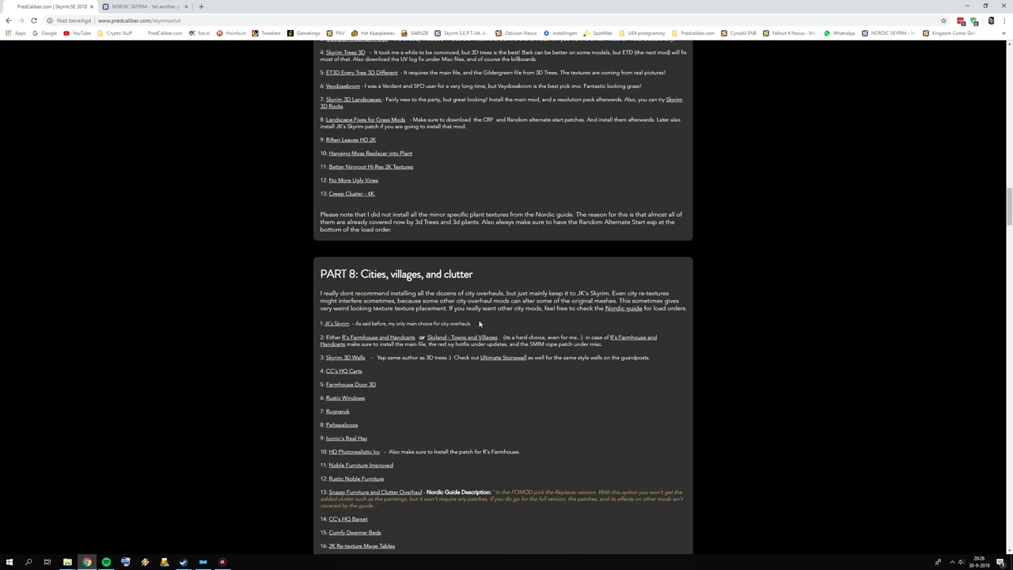
right_click(336, 323)
click(358, 330)
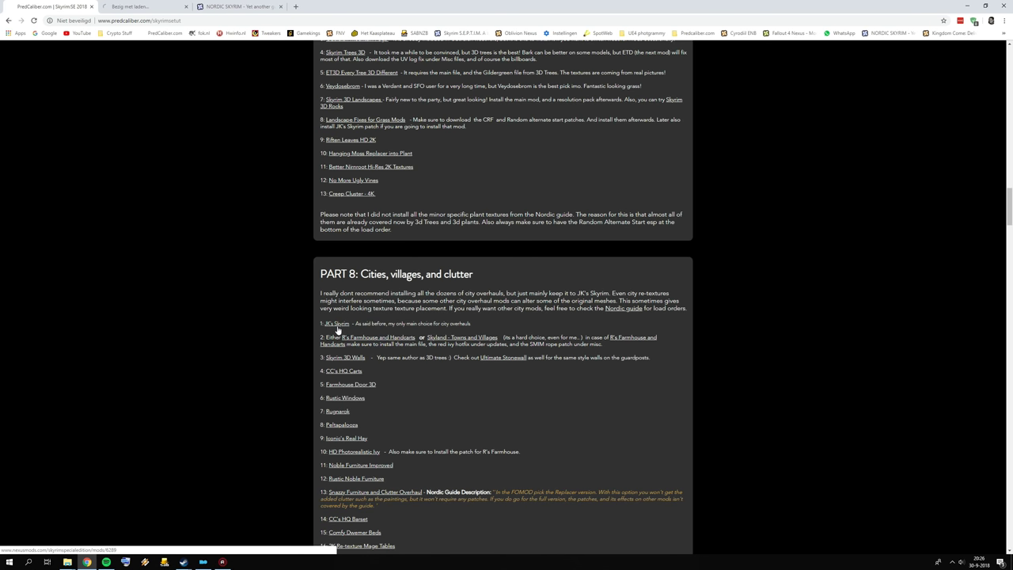
key(ctrl+Tab)
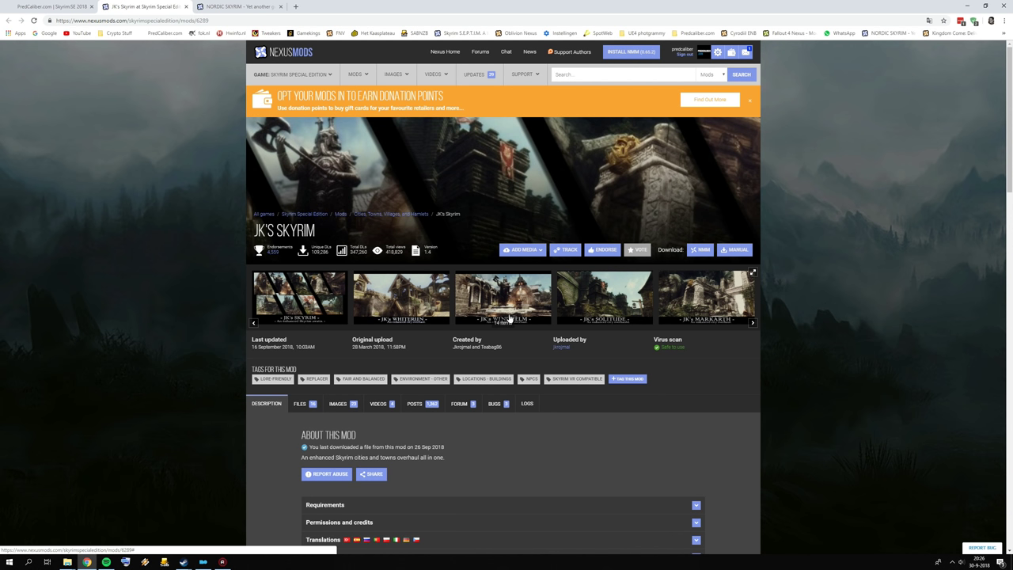
scroll(497, 321, down, 2)
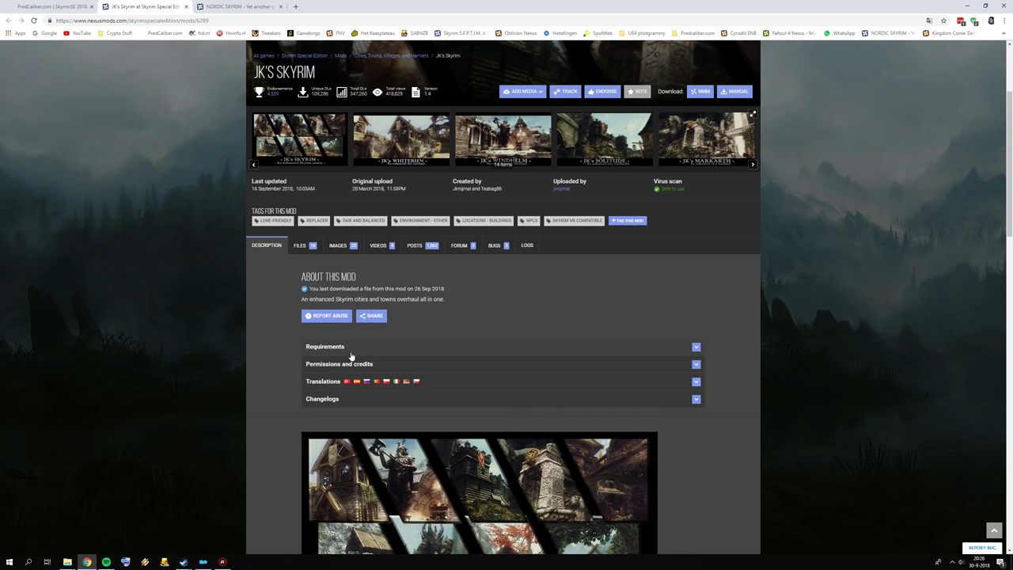
key(ctrl+shift+Tab)
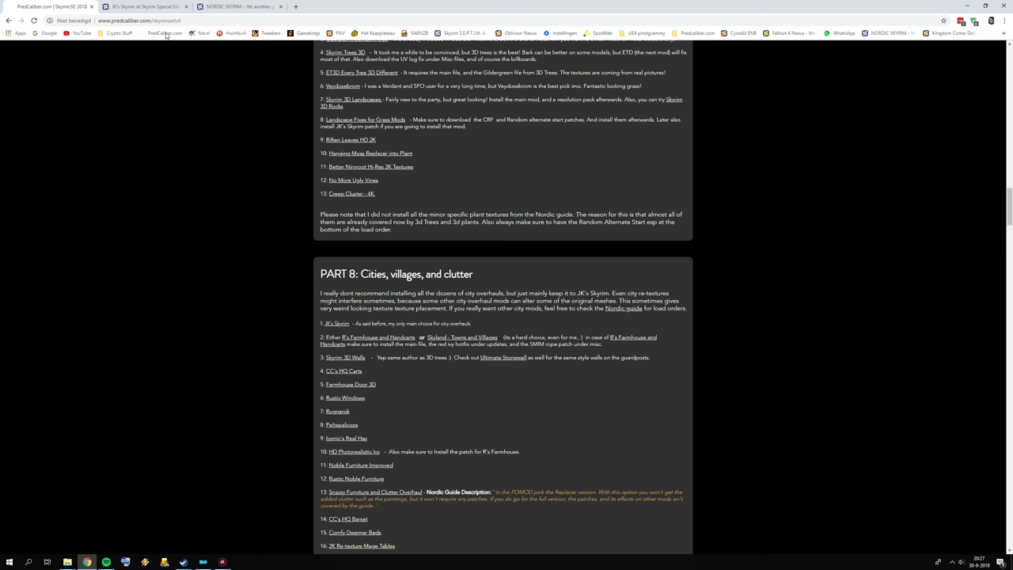
Find the City Overhauls section in the Nordic Skyrim guide and expand its spoiler to review the listed city mods
click(238, 6)
scroll(364, 288, down, 10)
scroll(361, 285, down, 20)
scroll(367, 288, down, 20)
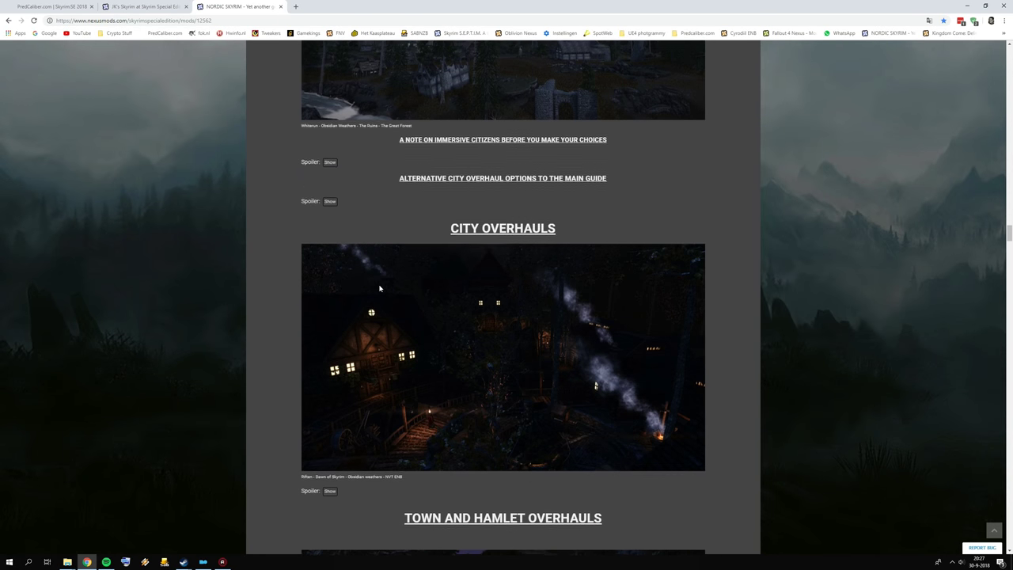
scroll(381, 333, up, 5)
scroll(337, 233, down, 4)
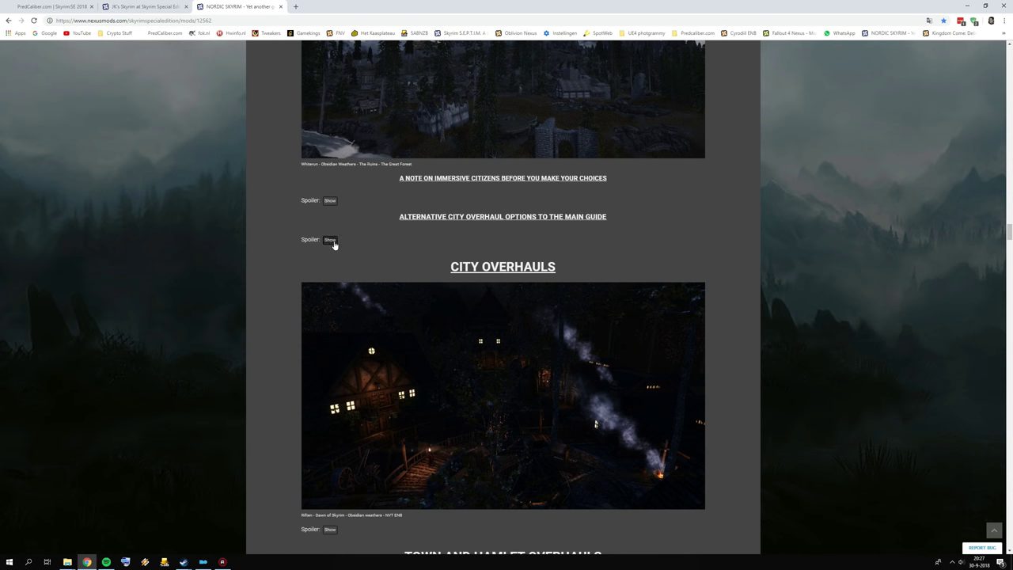
scroll(334, 245, down, 4)
click(332, 336)
scroll(333, 336, down, 6)
scroll(503, 300, down, 20)
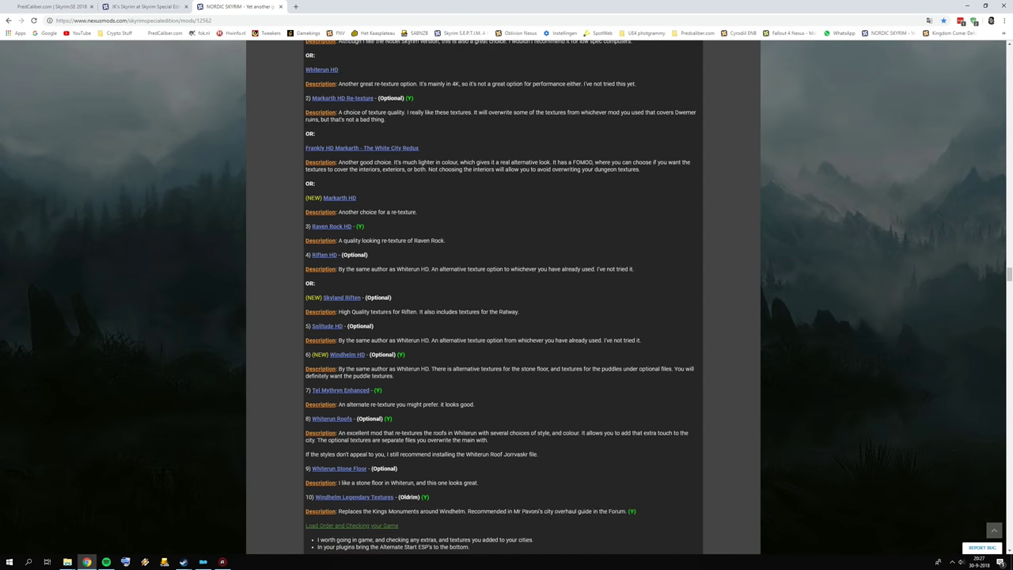
scroll(377, 220, down, 10)
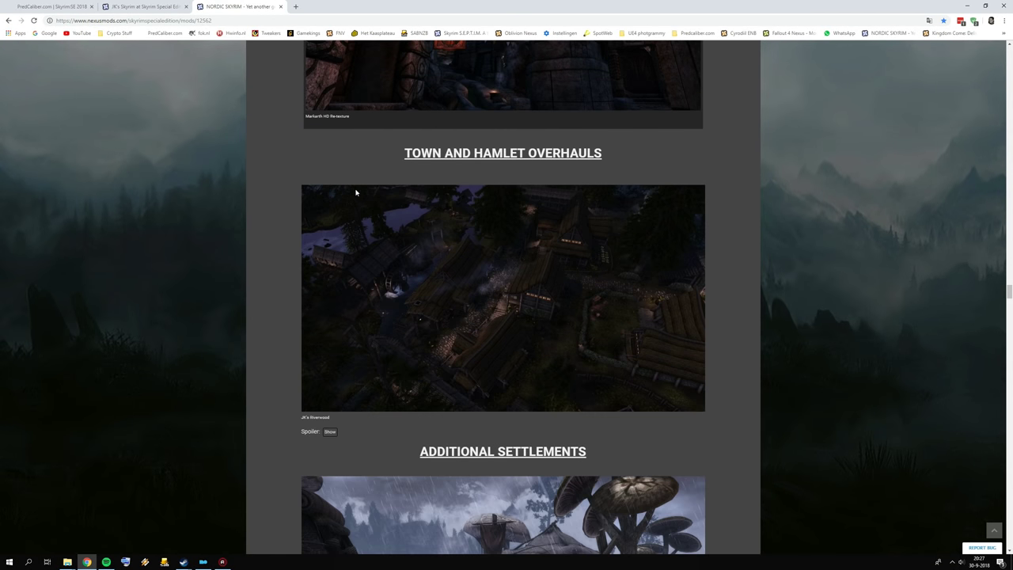
Review the JK's Skyrim main, optional and miscellaneous files, and expand the Skyrim 3D Trees Patch entry
click(158, 5)
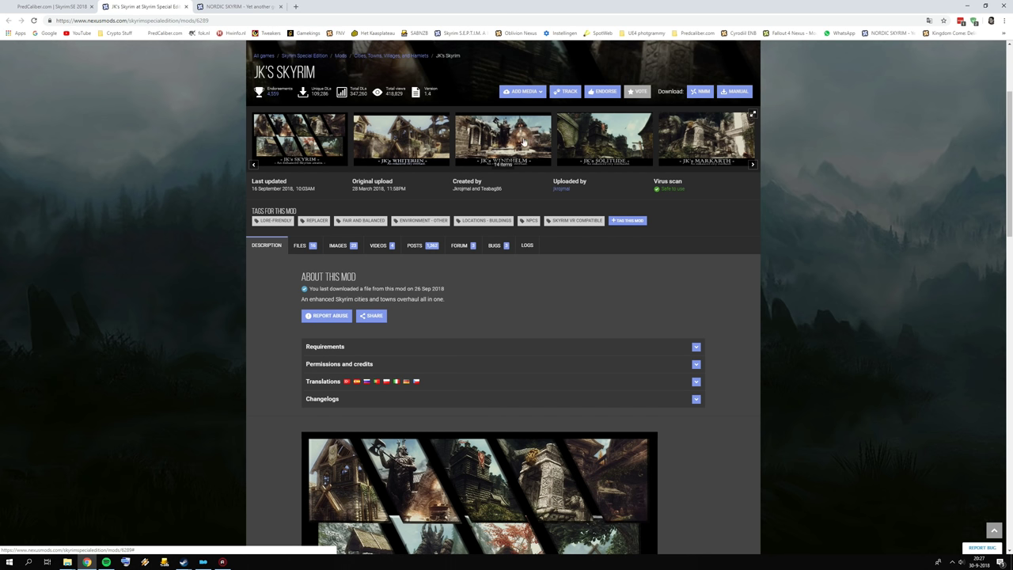
click(48, 6)
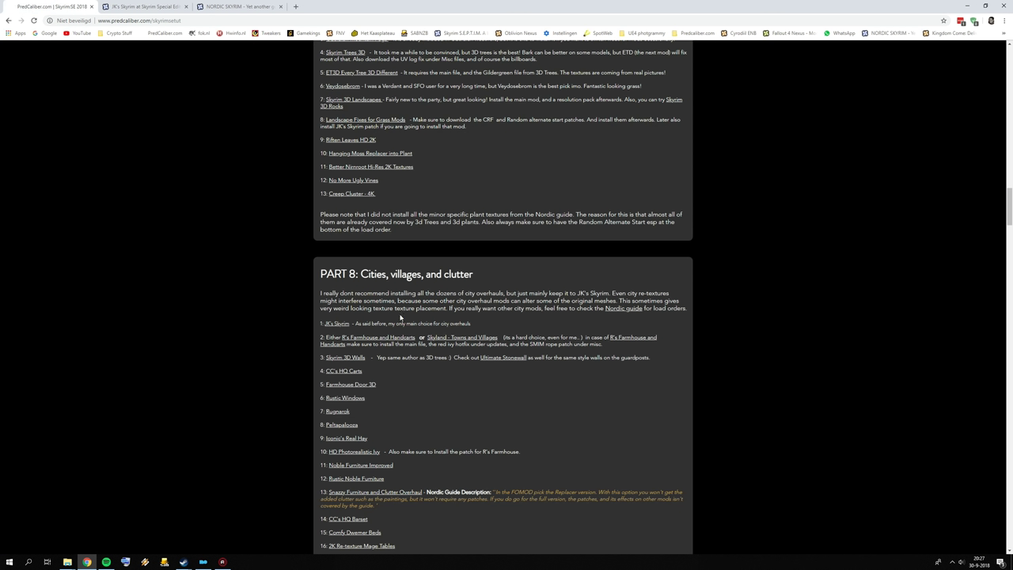
click(144, 6)
click(305, 247)
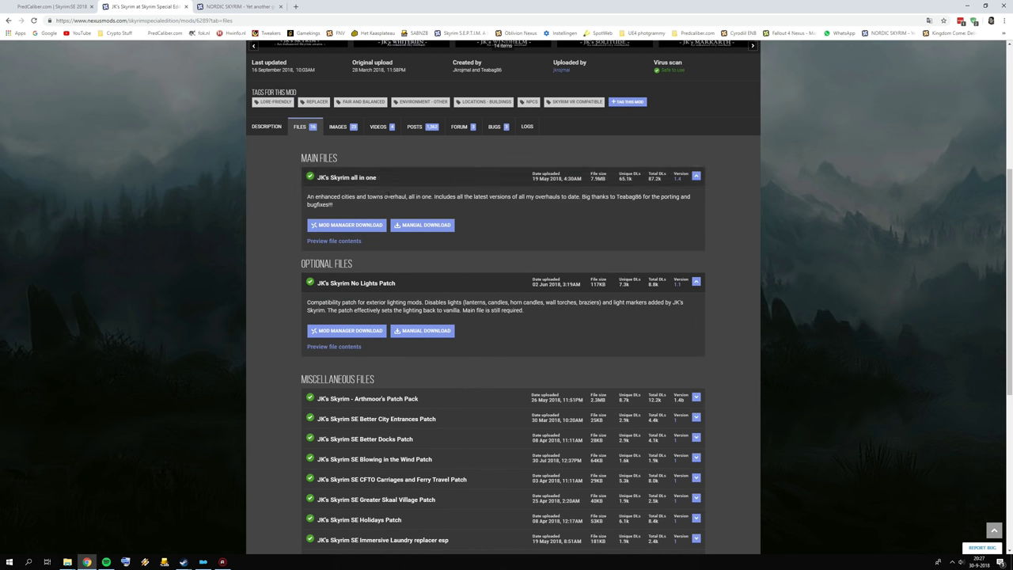
scroll(507, 357, down, 2)
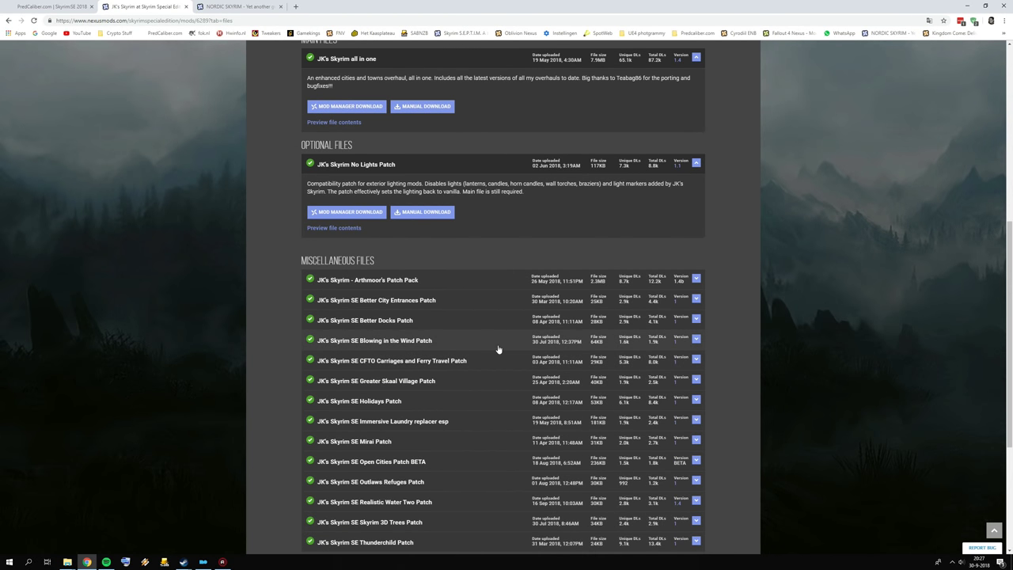
scroll(498, 349, down, 2)
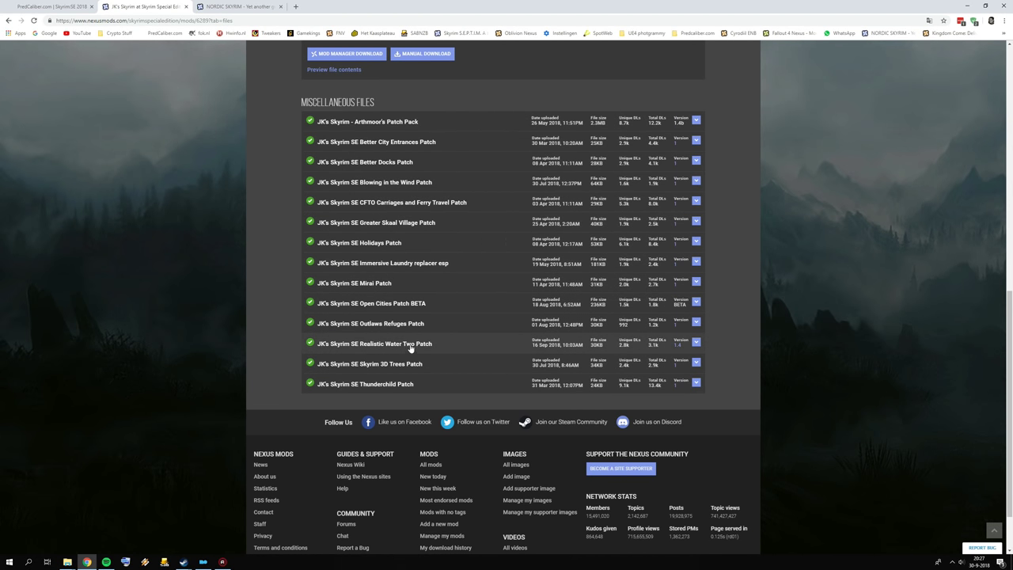
scroll(408, 368, up, 3)
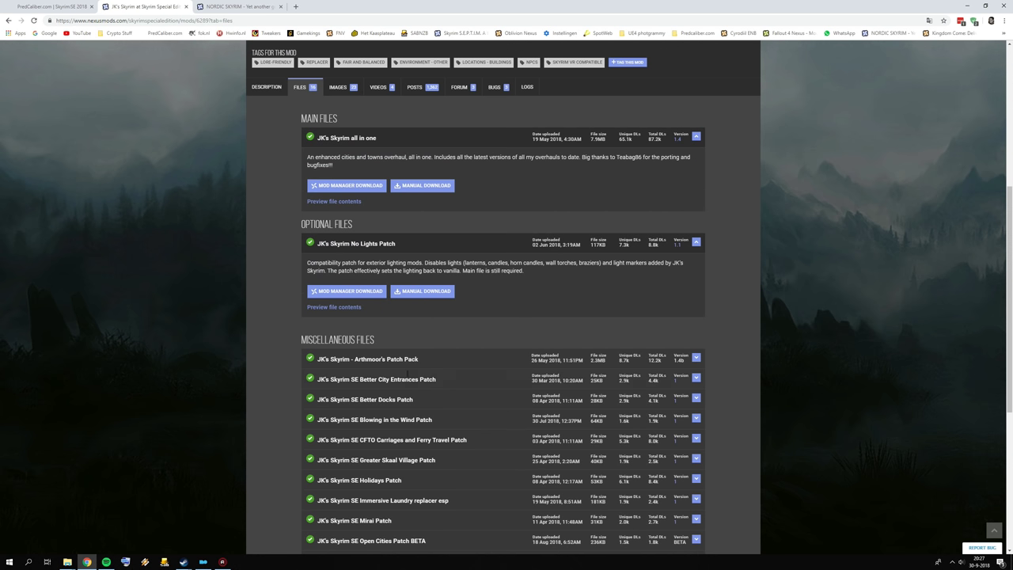
scroll(408, 373, up, 2)
scroll(400, 383, down, 3)
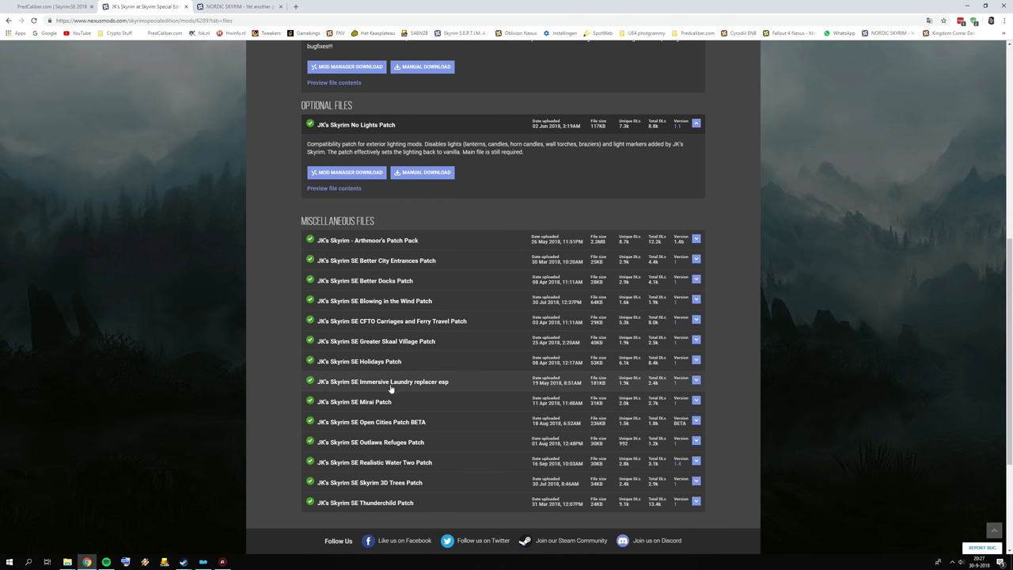
click(405, 486)
scroll(405, 487, down, 3)
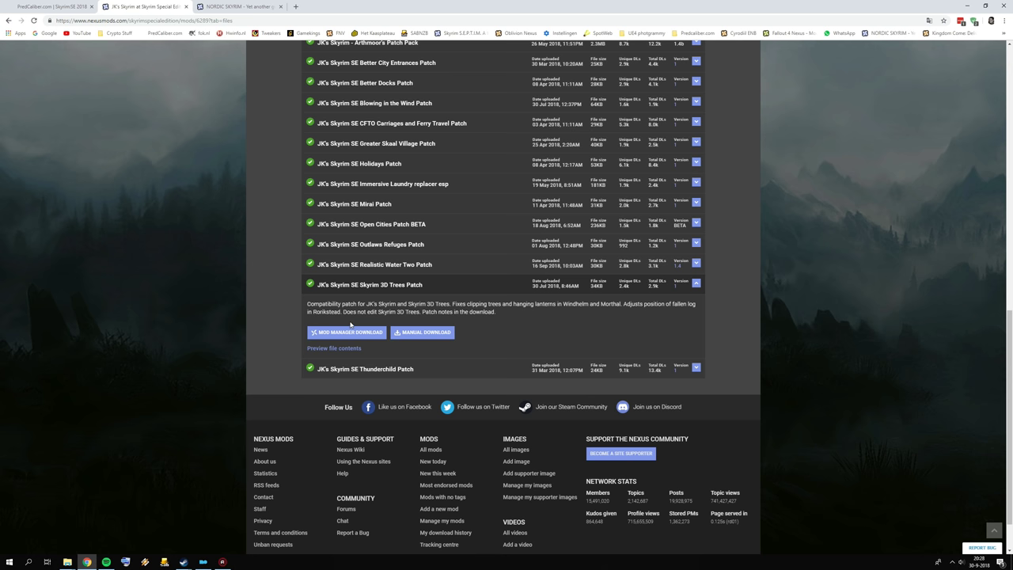
Switch to Mod Organizer, install the "01 JK's Skyrim all in one" archive with the manual installer, and enable the mod
click(202, 561)
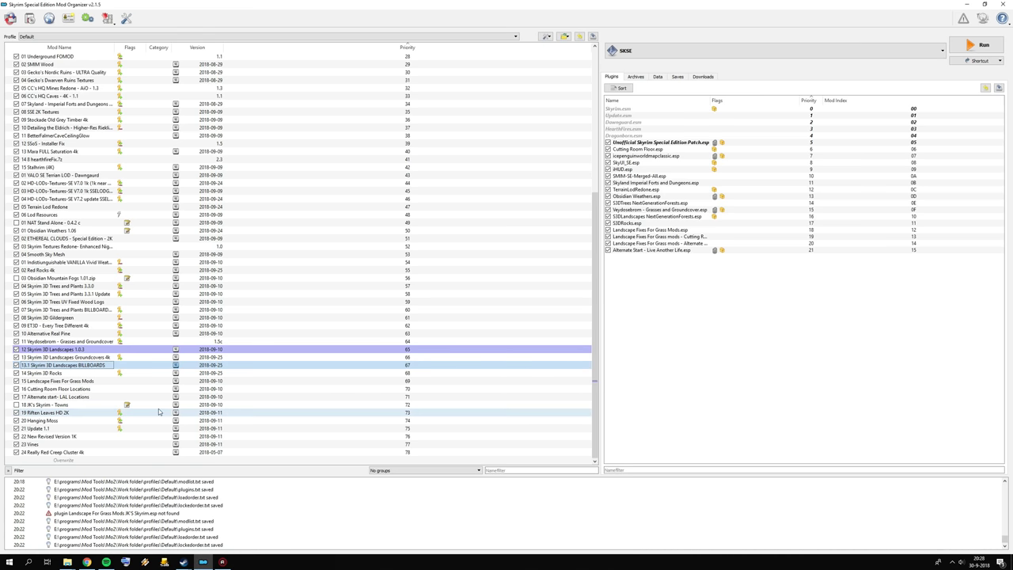
click(30, 18)
double_click(319, 138)
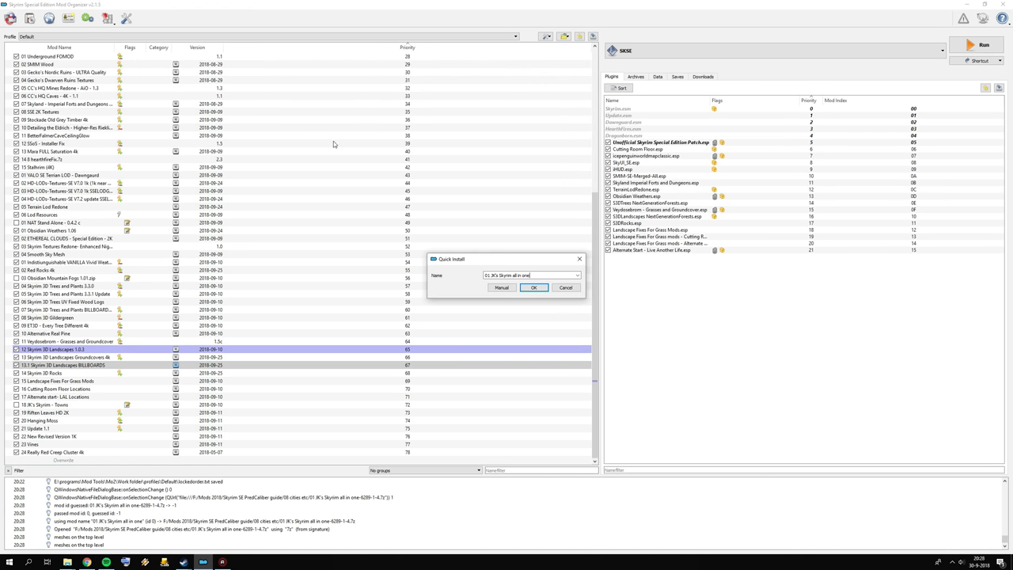
click(512, 290)
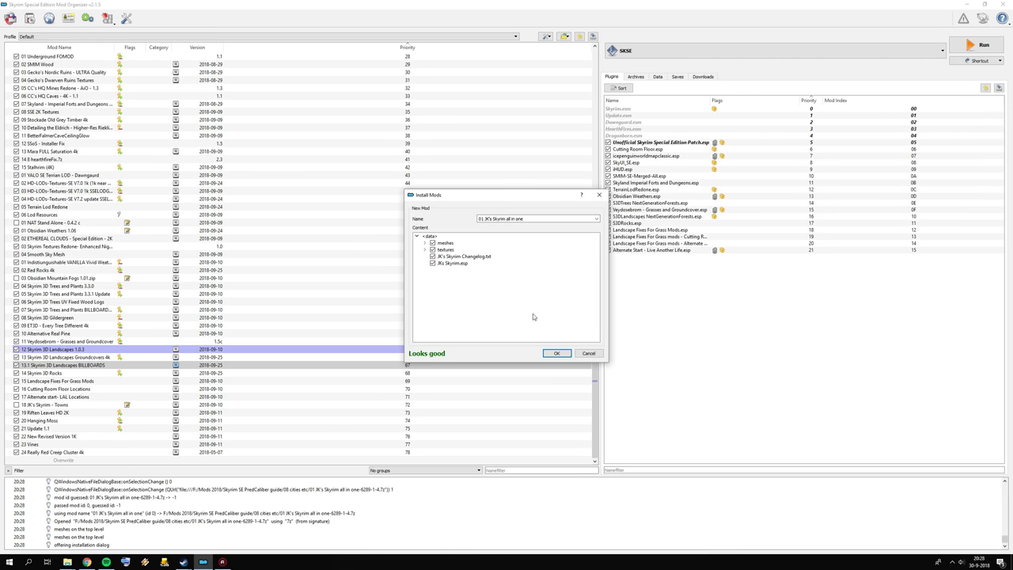
click(556, 354)
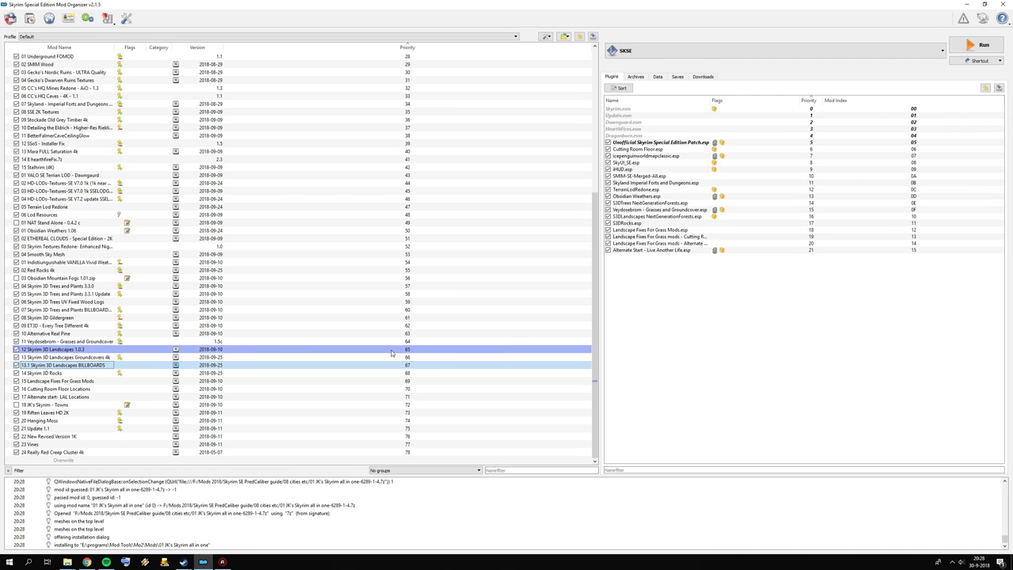
click(17, 452)
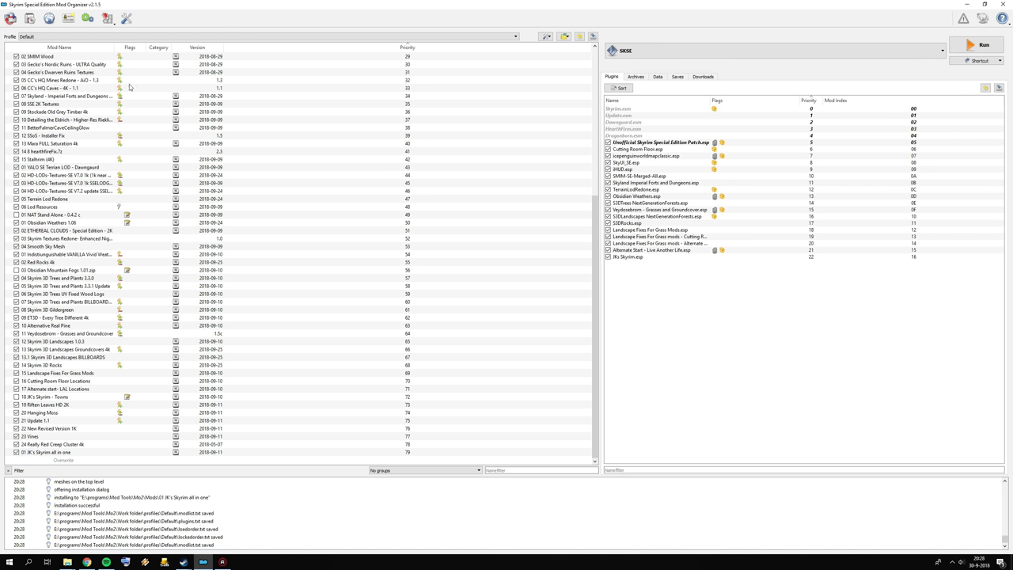
Install the "01.1 JK's Skyrim SE Realistic Water Two Patch" archive with the manual installer
click(29, 18)
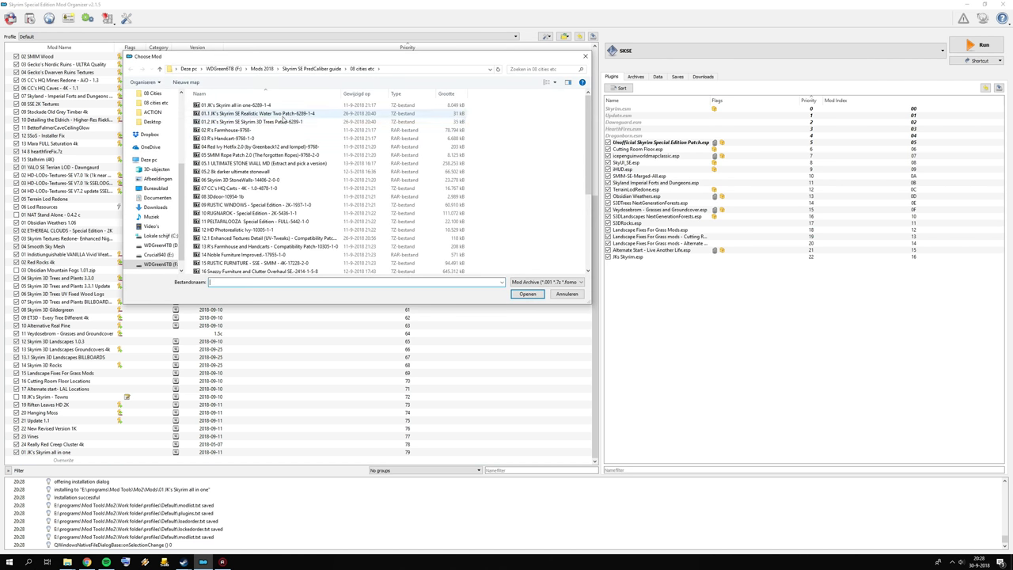
double_click(285, 116)
click(507, 288)
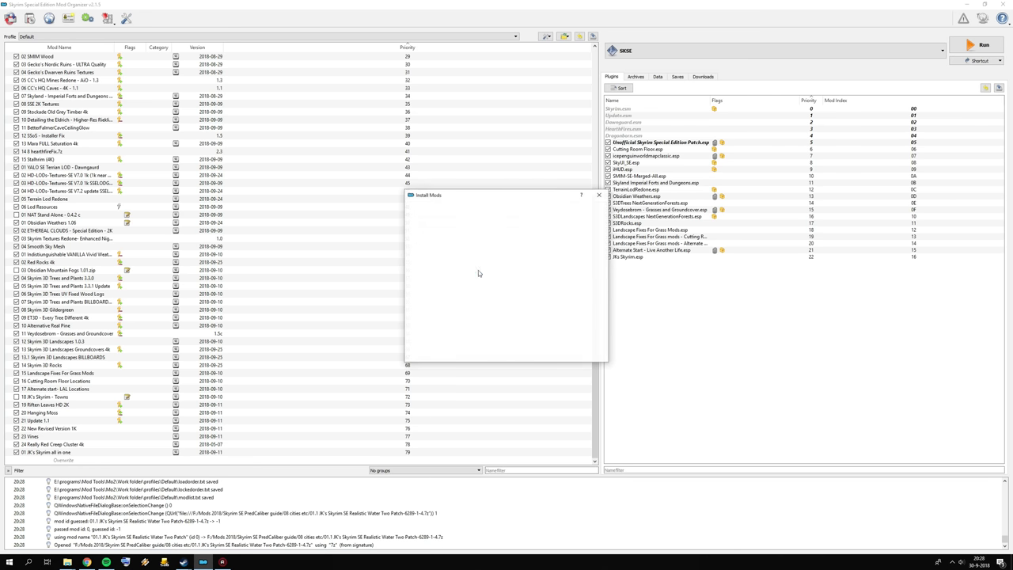
click(557, 355)
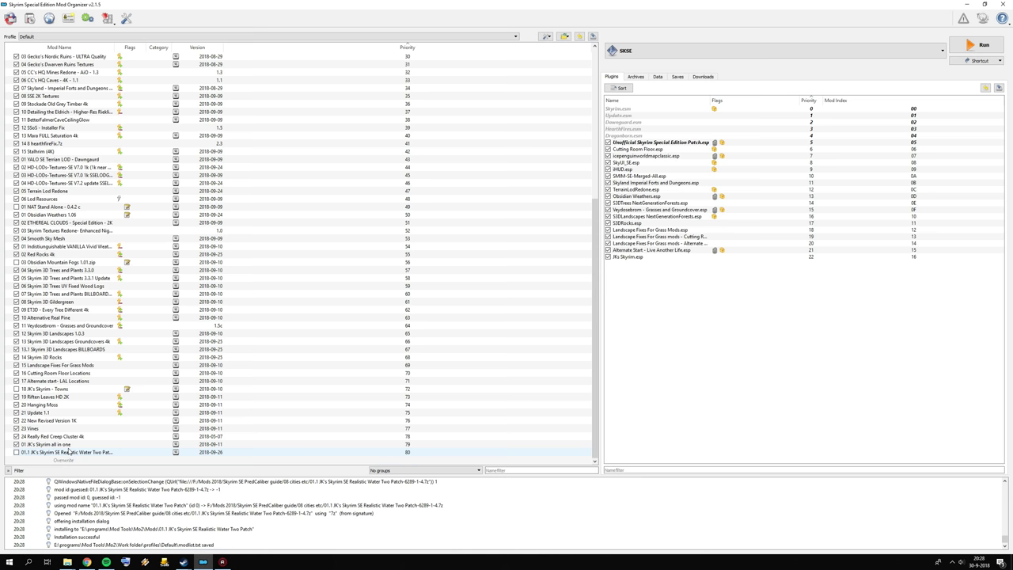
Read the "JK's Skyrim SE RWT Patch Notes" text file from the Realistic Water Two Patch mod's folder
click(68, 452)
right_click(83, 452)
click(55, 455)
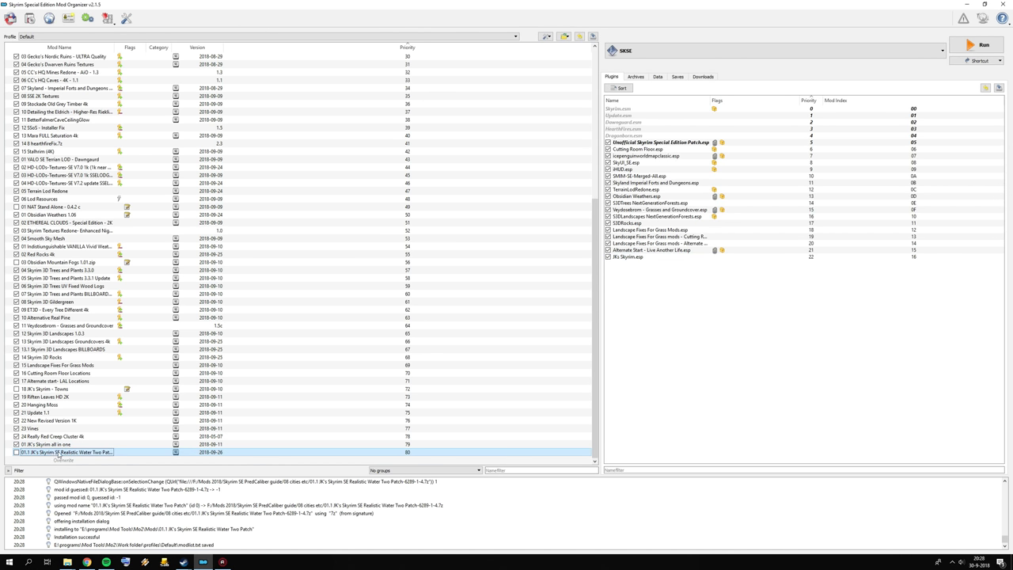
double_click(56, 453)
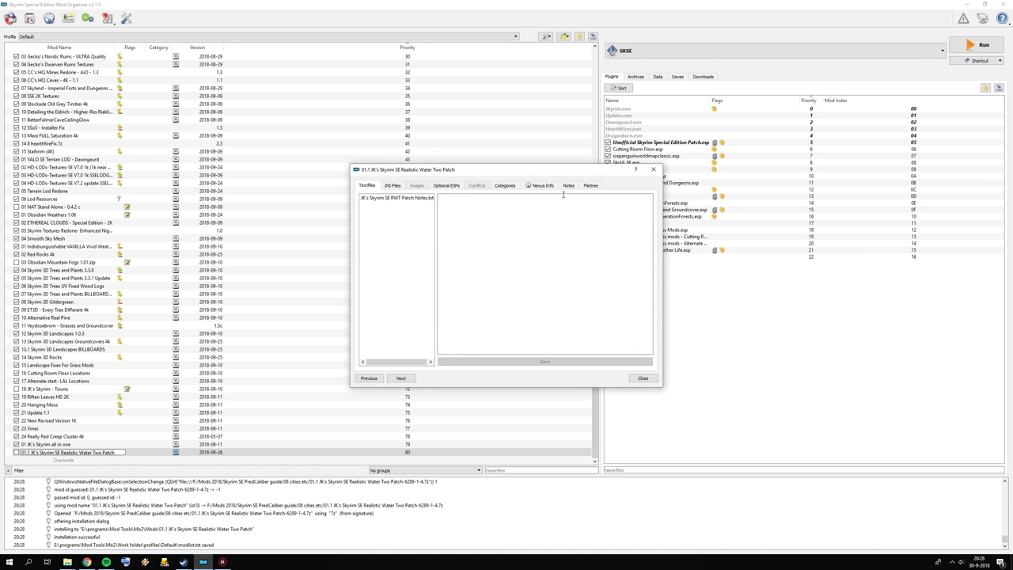
click(592, 186)
click(425, 219)
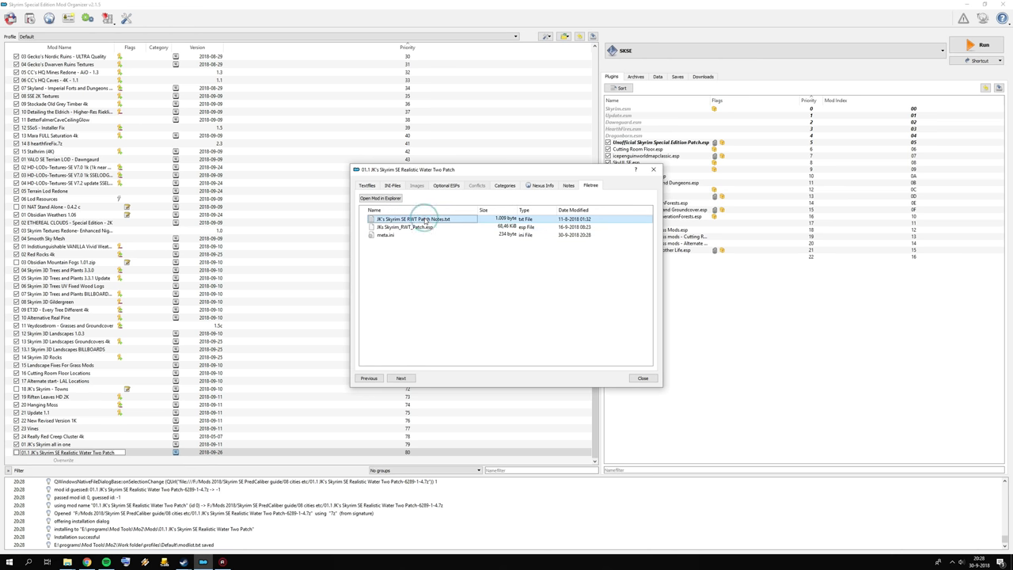
click(381, 198)
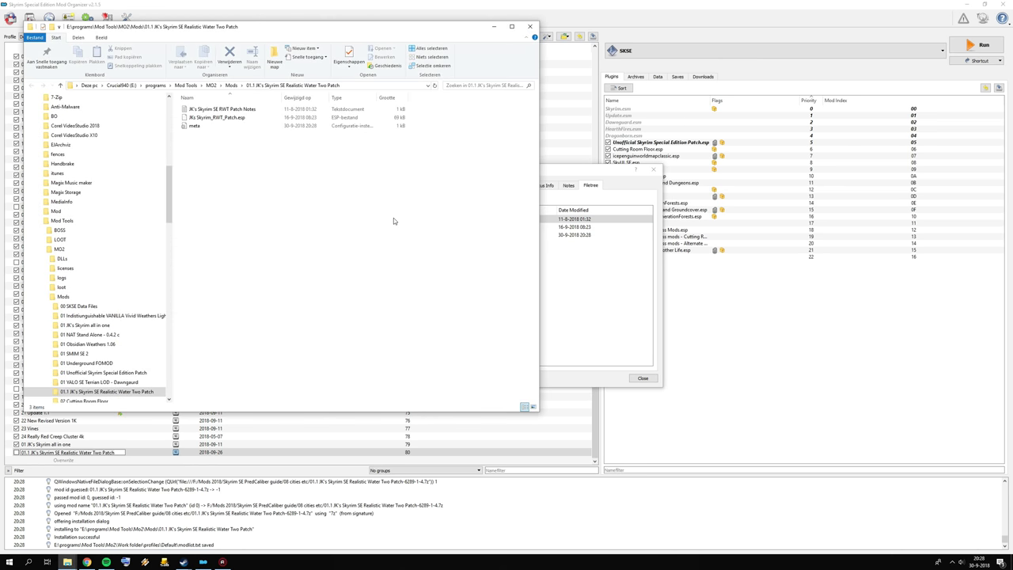
double_click(220, 110)
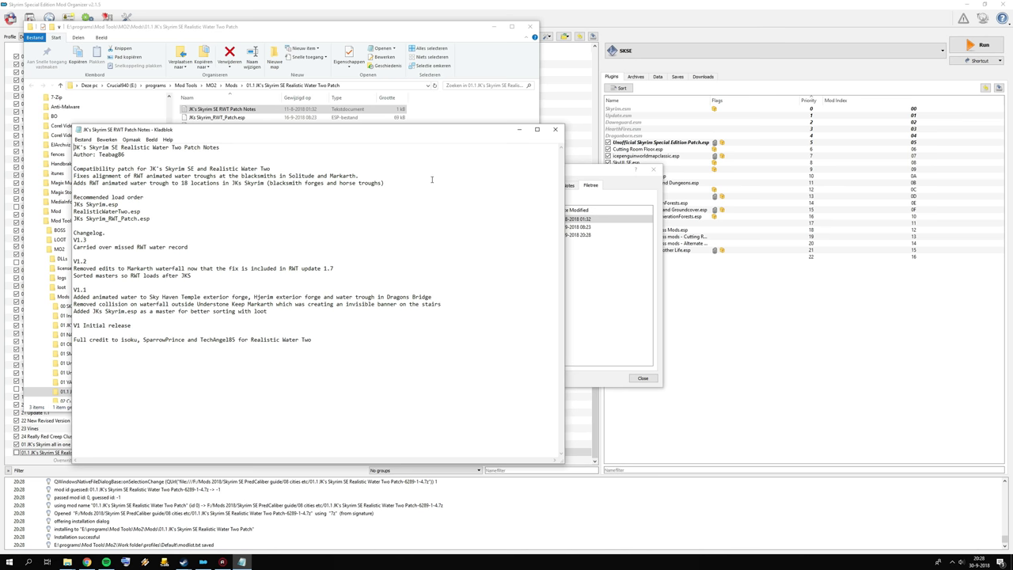
click(555, 129)
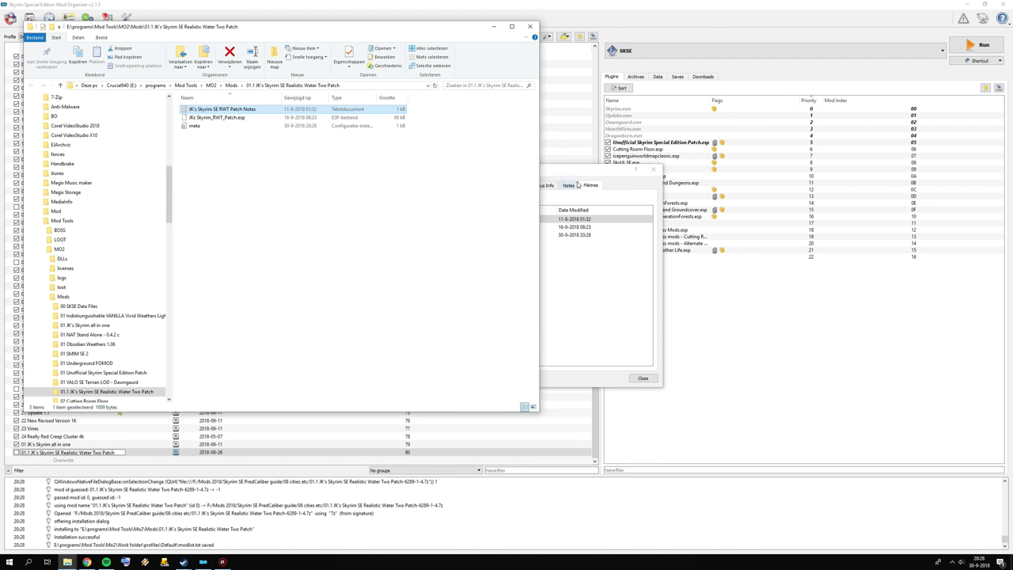
Add the note "Place this .esp file after the RW2 ESP." to the Realistic Water Two Patch mod
click(572, 185)
click(434, 276)
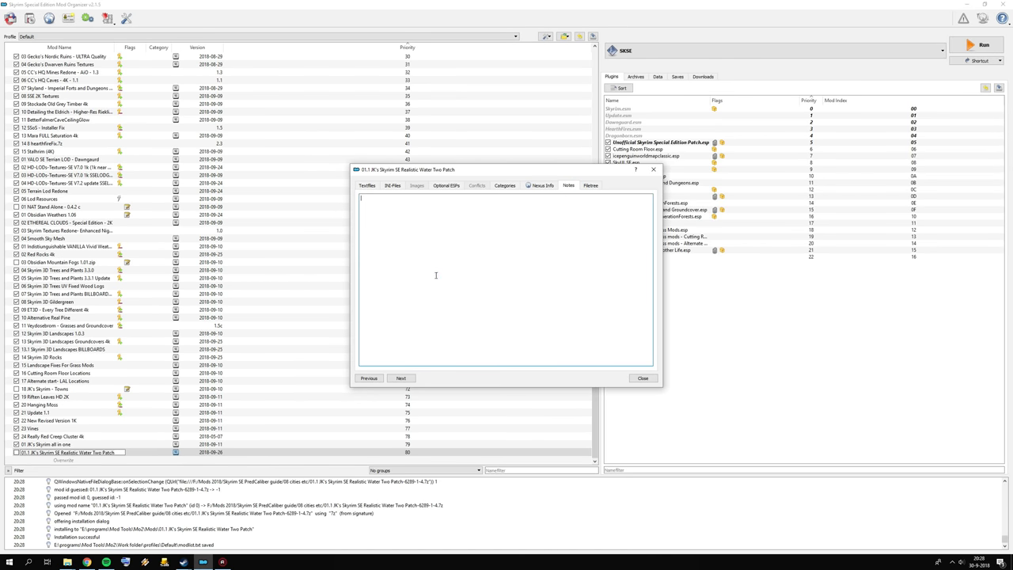
text(Place this .esp file after the RW2 ESP.)
click(644, 378)
mouse_move(129, 456)
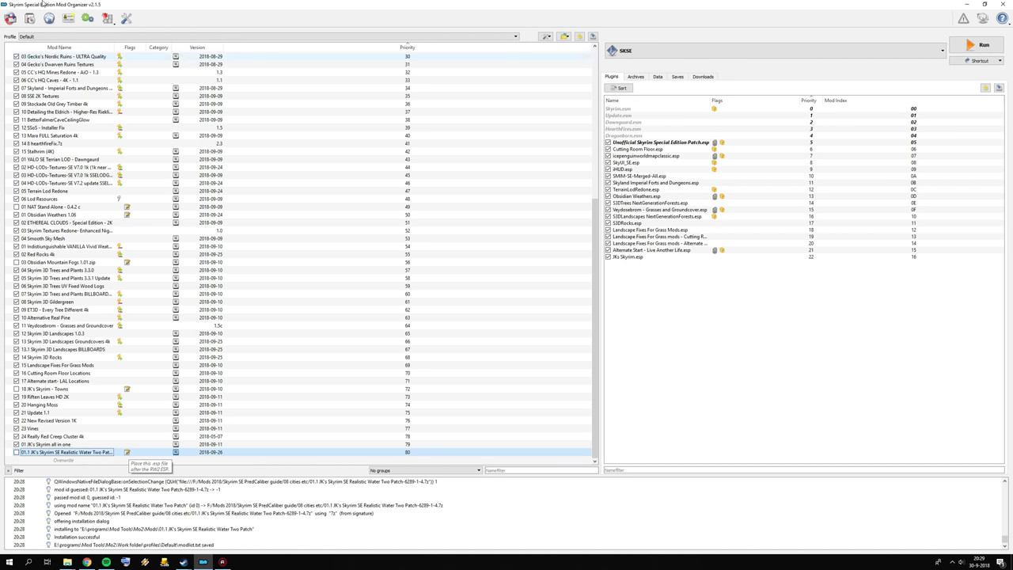